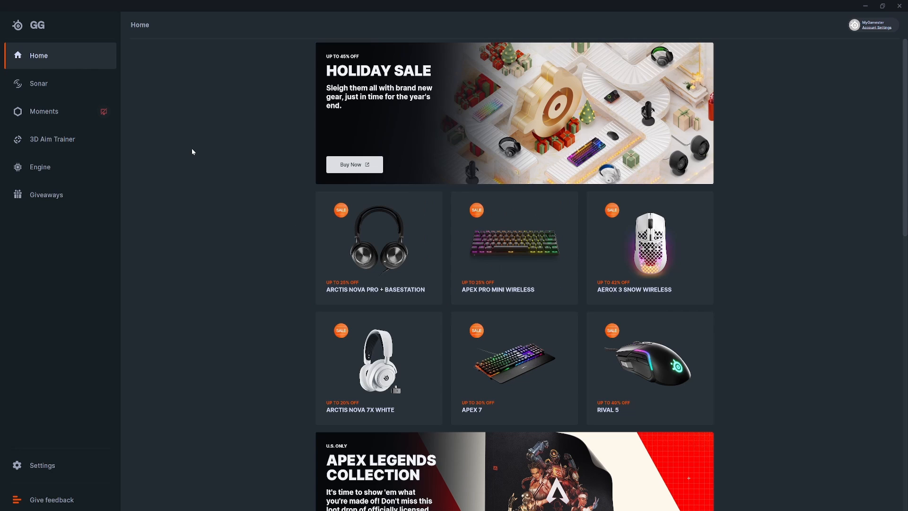
Step: Open the Sonar mixer and check the available playback devices for the Game and Chat channels
left_click(42, 84)
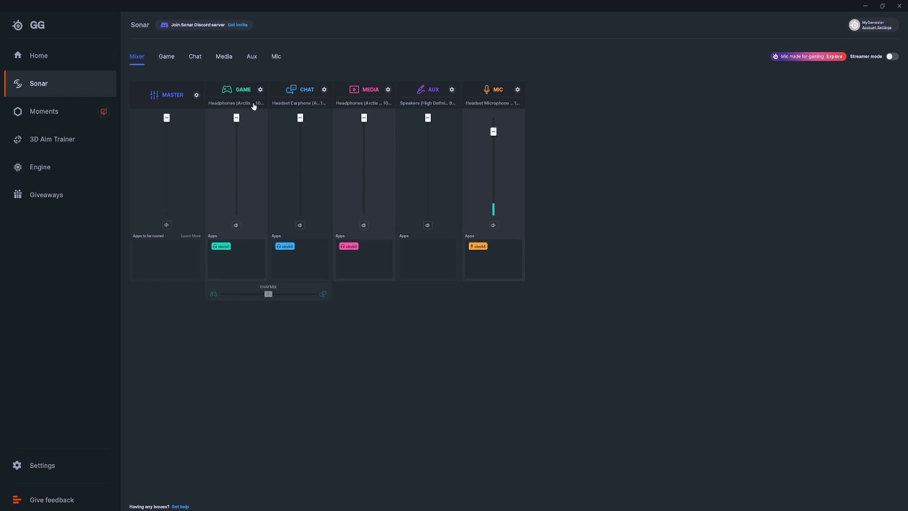
left_click(255, 103)
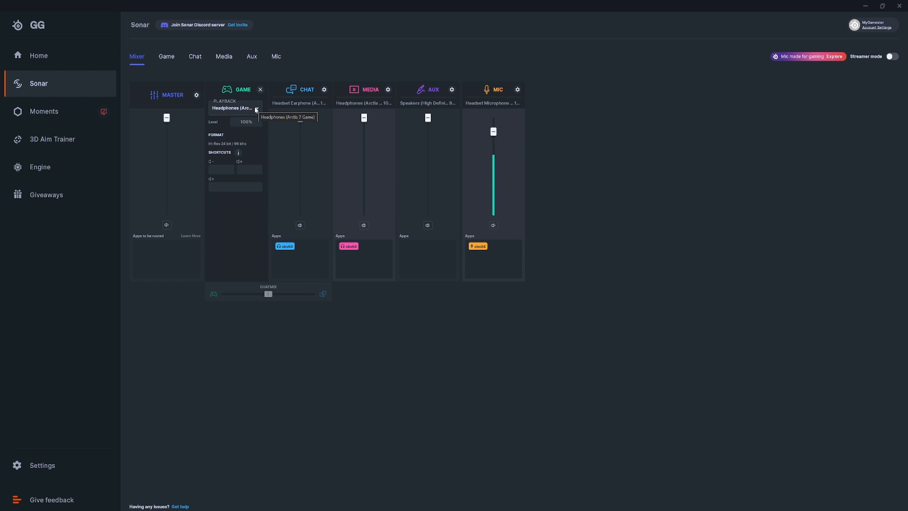
left_click(255, 110)
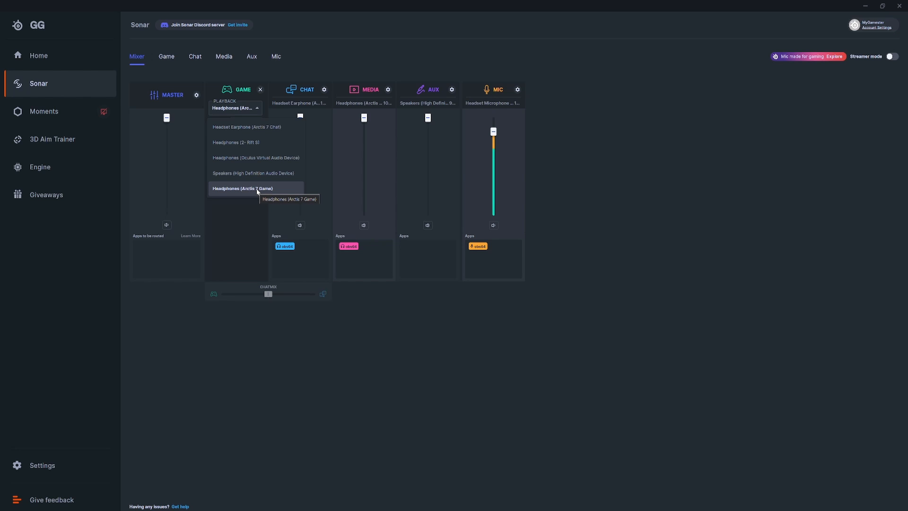
left_click(324, 89)
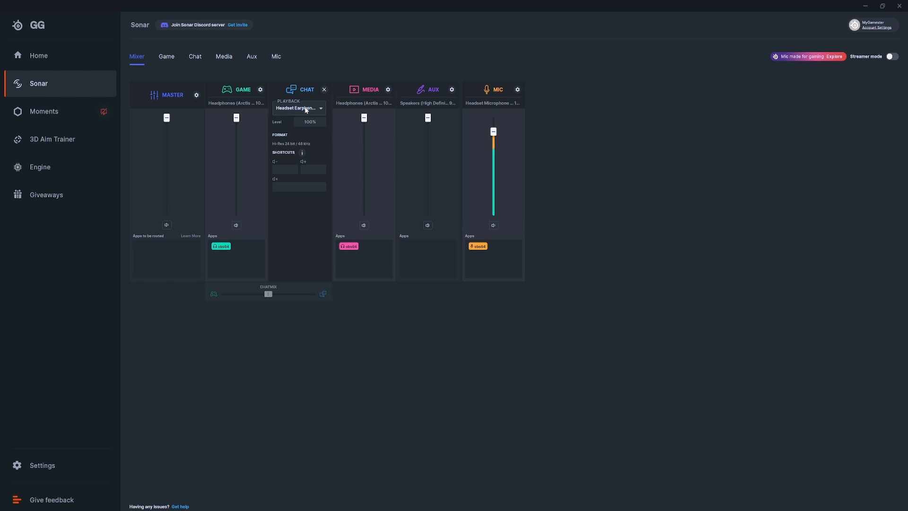
left_click(305, 108)
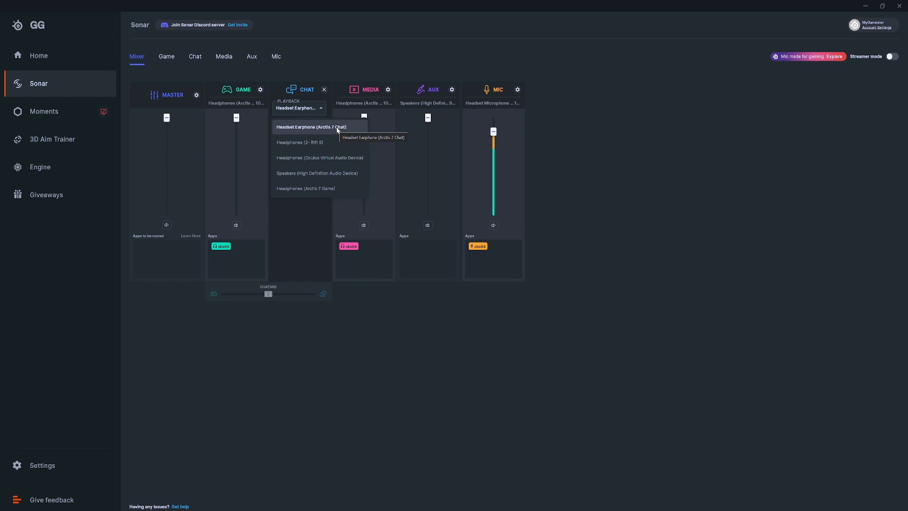
left_click(319, 109)
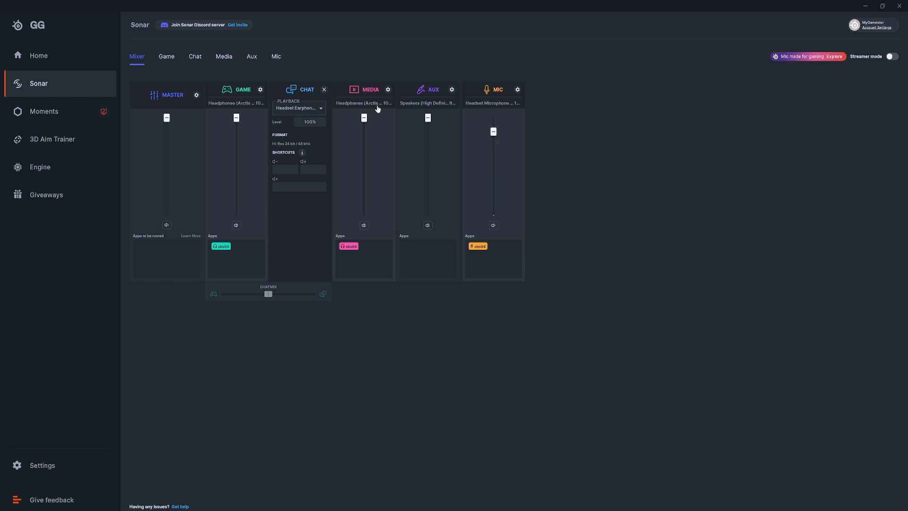
Step: Check the playback device choices for the Media and Aux channels in the mixer
left_click(378, 108)
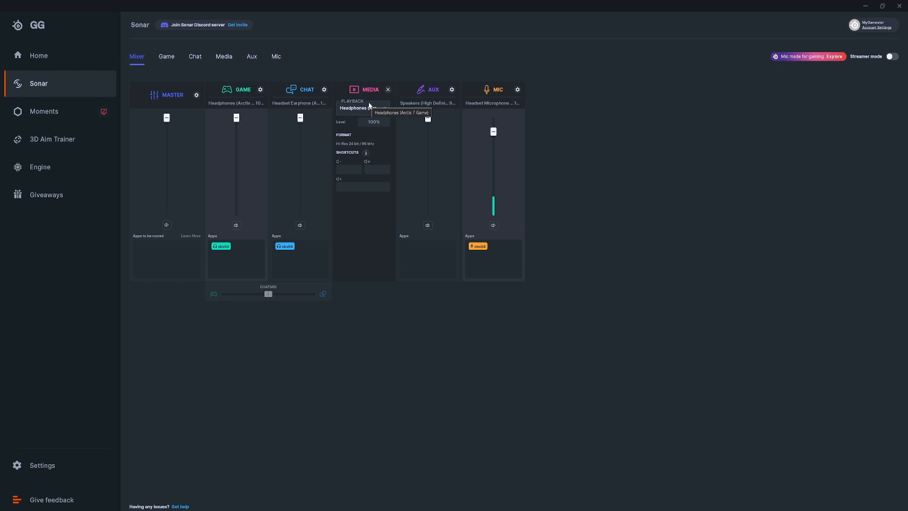
left_click(383, 108)
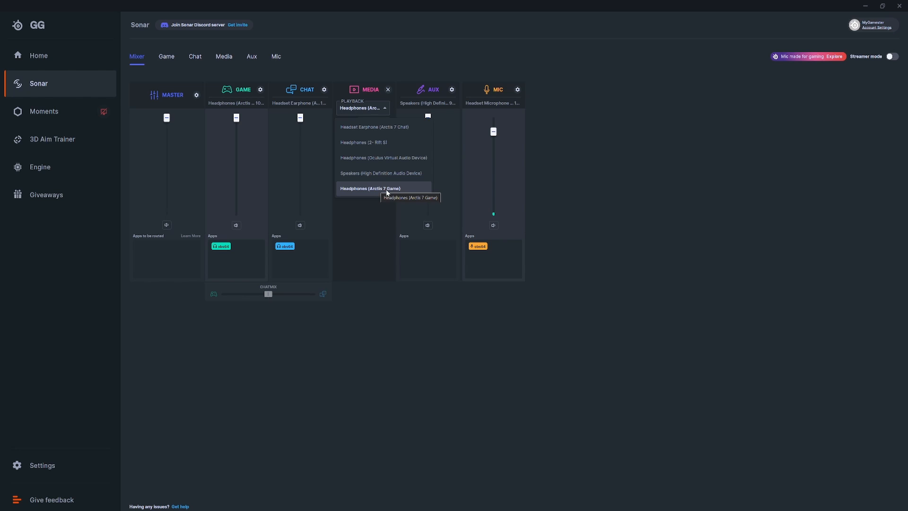
left_click(381, 109)
left_click(430, 105)
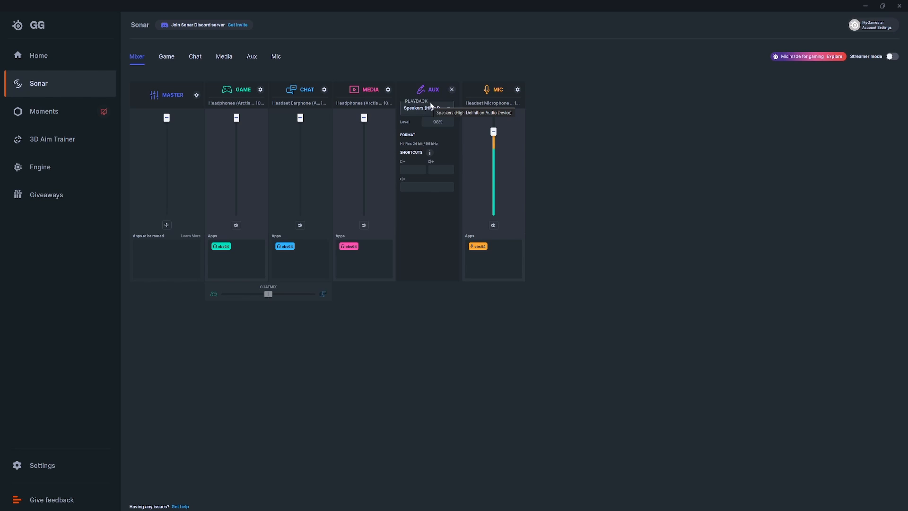
left_click(444, 107)
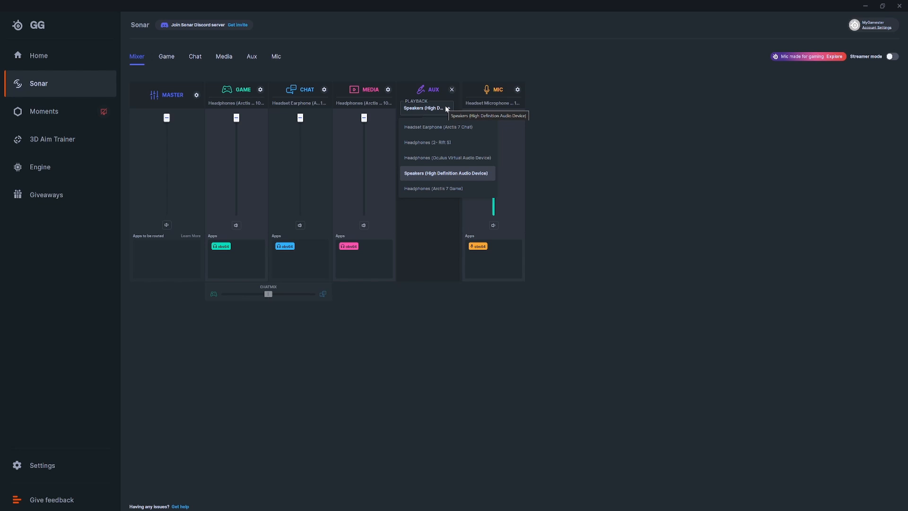
Step: Choose Headset Microphone (Arctis 7 Chat) as the input device of the Mic channel
left_click(517, 89)
left_click(501, 108)
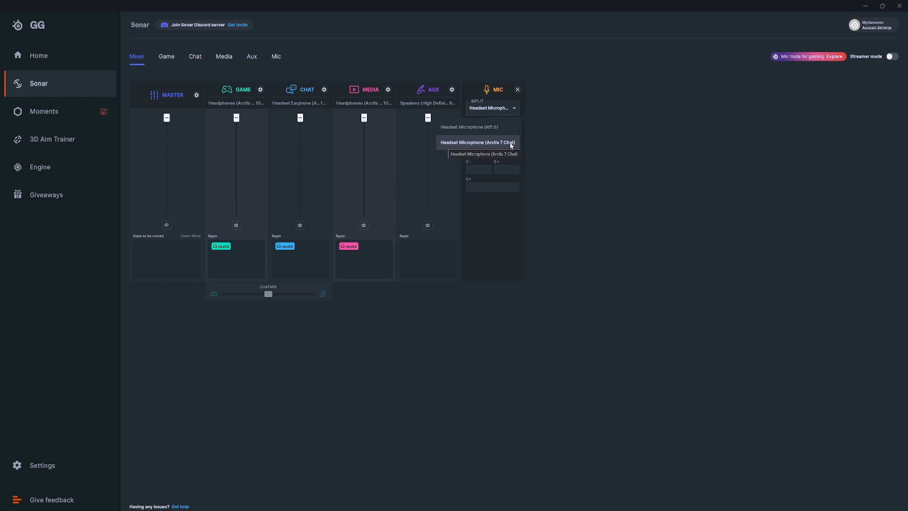
left_click(497, 142)
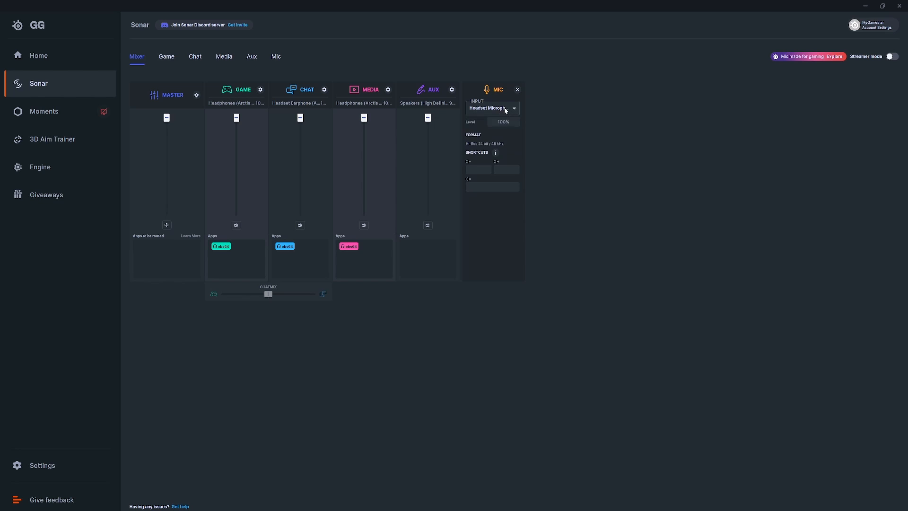
Step: Go to the Game channel's audio settings and browse its list of configuration presets
left_click(167, 58)
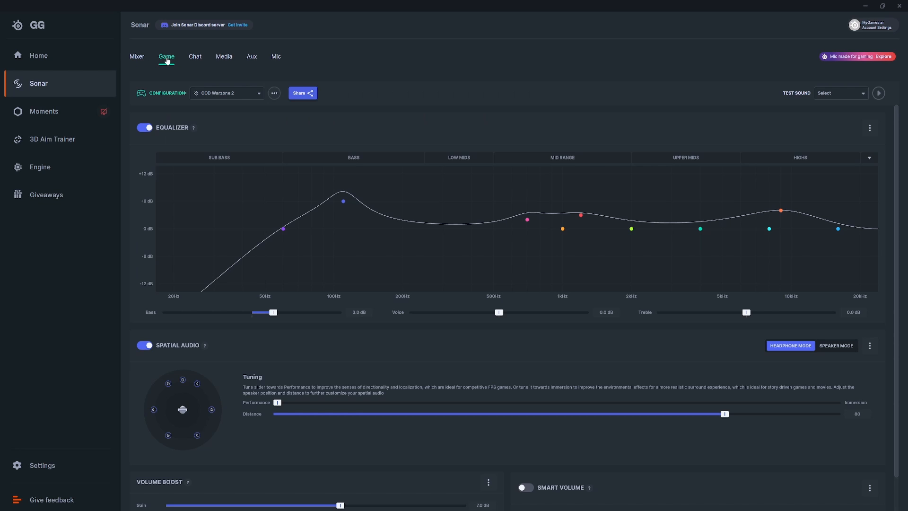
left_click(239, 95)
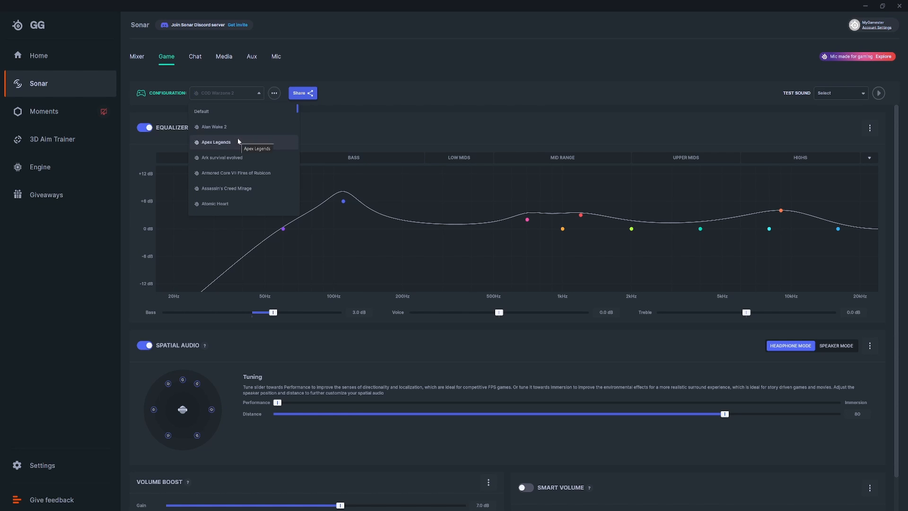
scroll(237, 138, "down", 5)
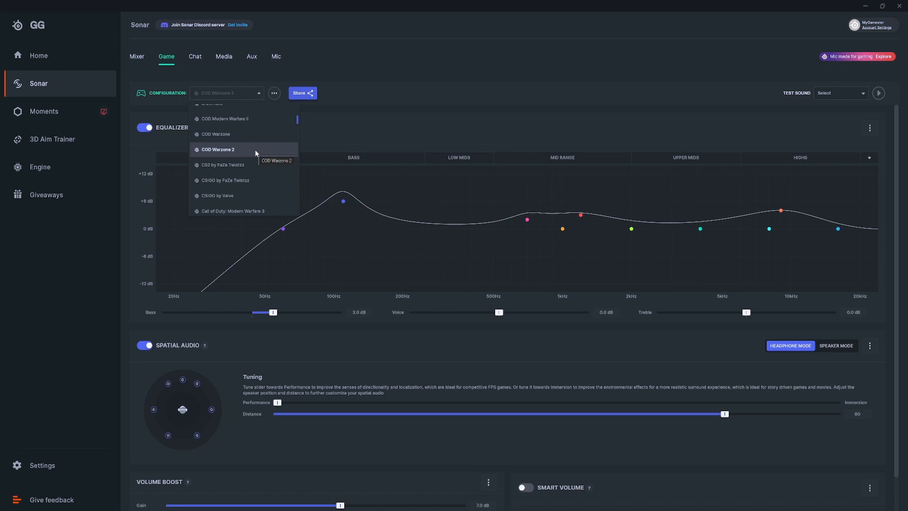
left_click(237, 93)
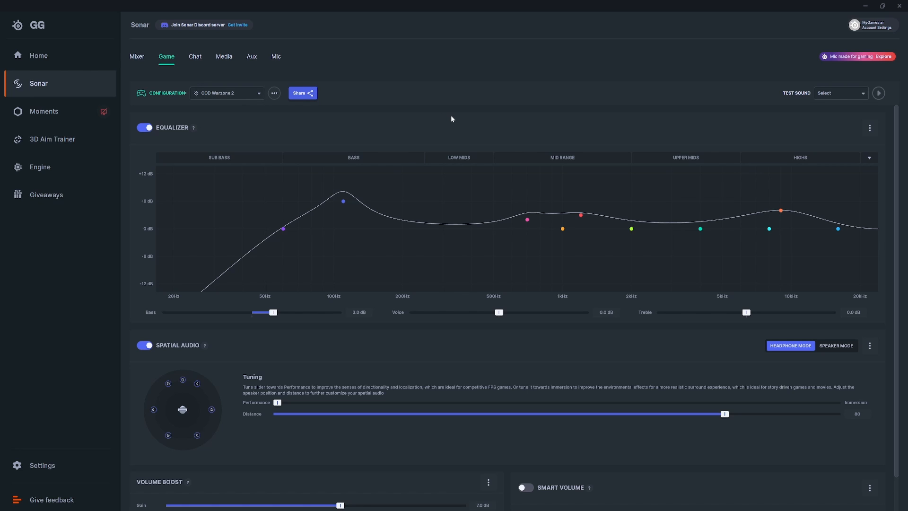
left_click(232, 93)
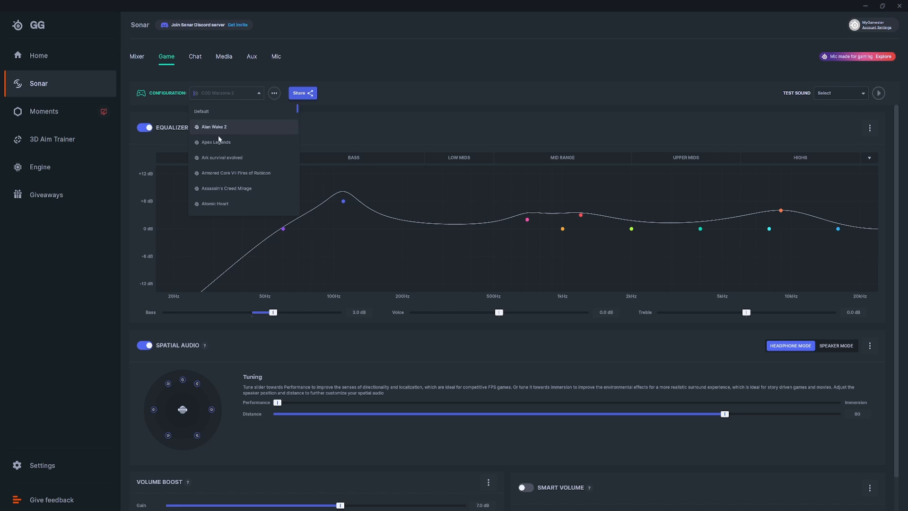
left_click(232, 94)
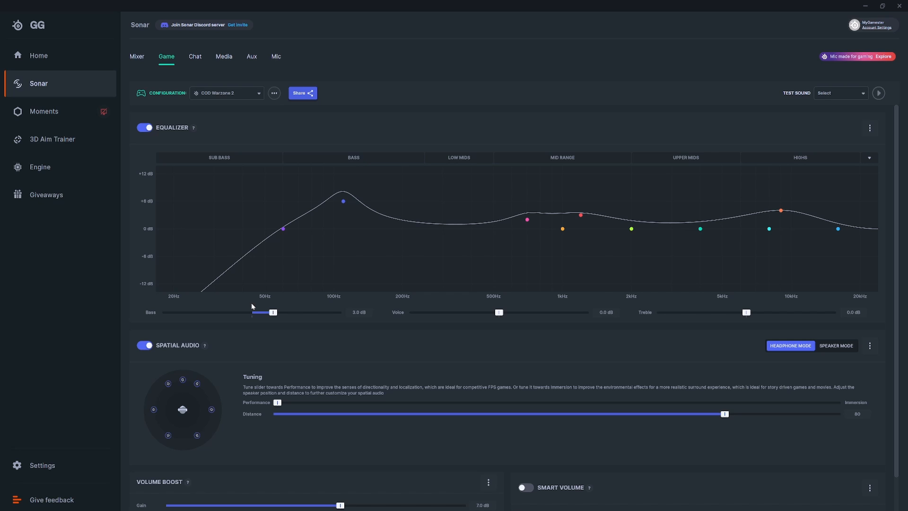
Step: Review the Game channel's equalizer, spatial audio, volume boost and smart volume settings
scroll(287, 296, "down", 1)
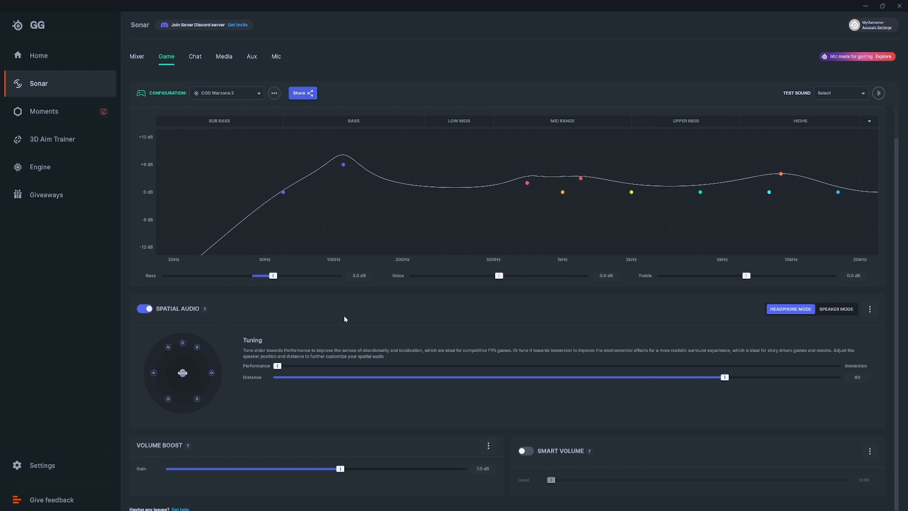
scroll(344, 317, "down", 1)
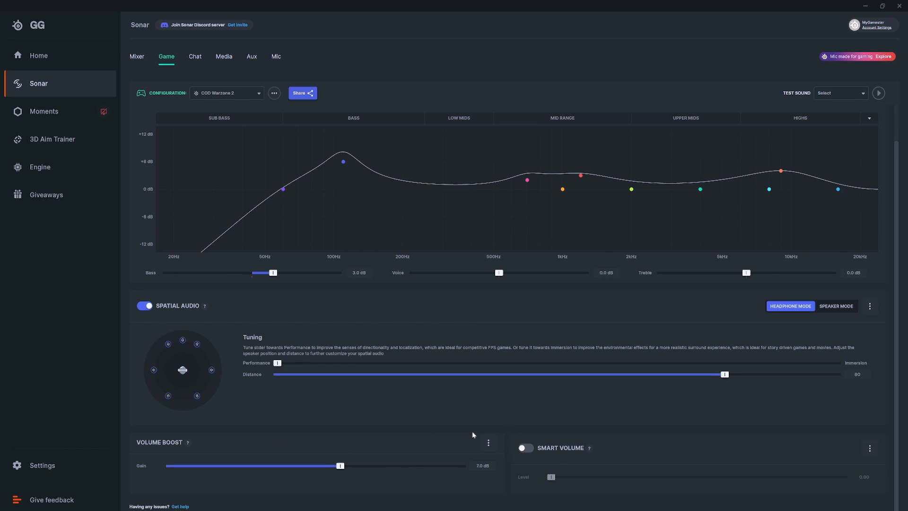
scroll(474, 433, "up", 1)
scroll(473, 433, "down", 1)
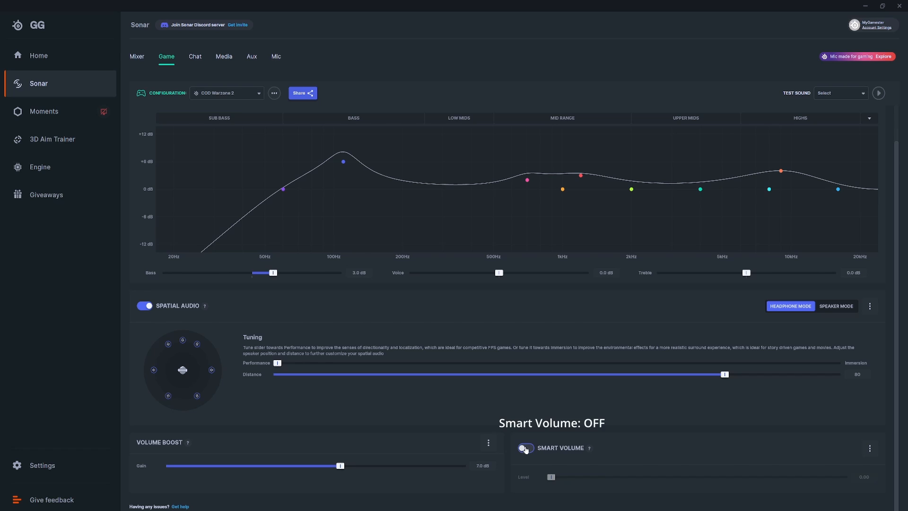
Step: Review the Chat channel's equalizer, ClearCast noise cancellation, noise reduction, noise gate and compressor settings
left_click(197, 62)
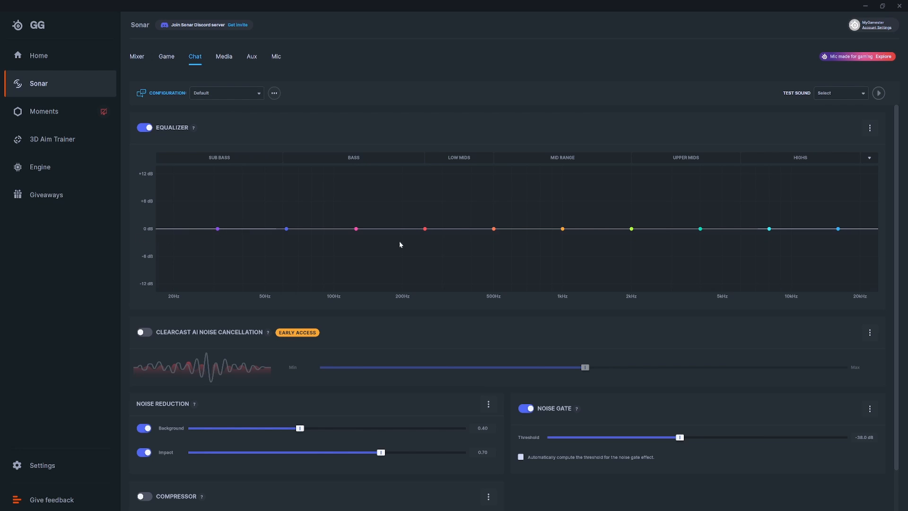
scroll(645, 330, "down", 1)
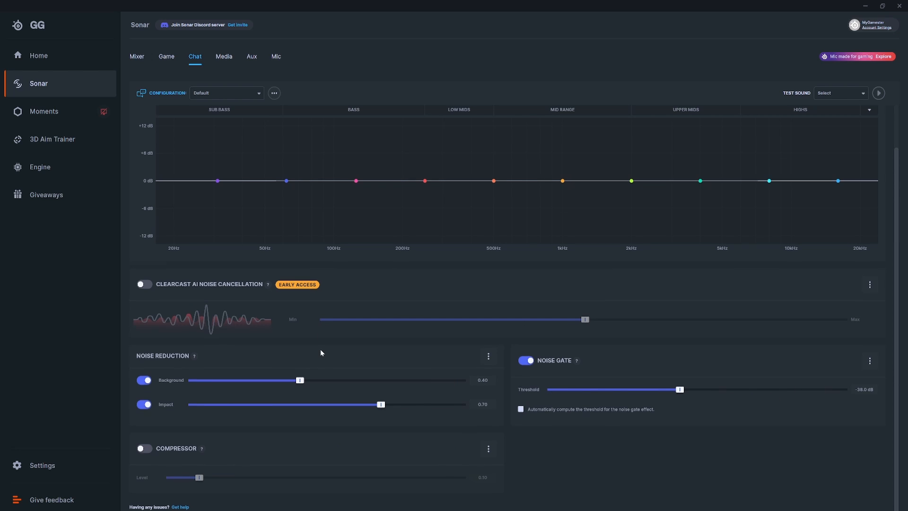
scroll(320, 353, "up", 1)
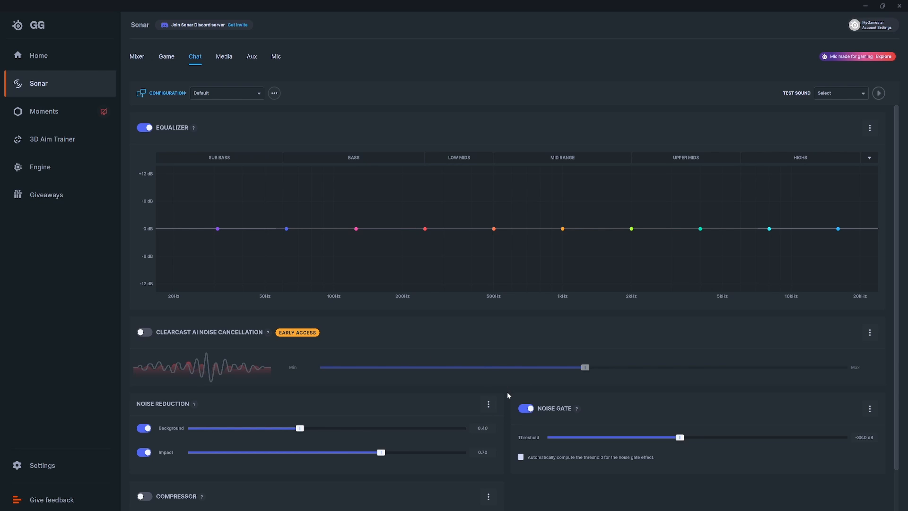
Step: Go to the Media channel's audio settings and look through its configuration presets
left_click(222, 57)
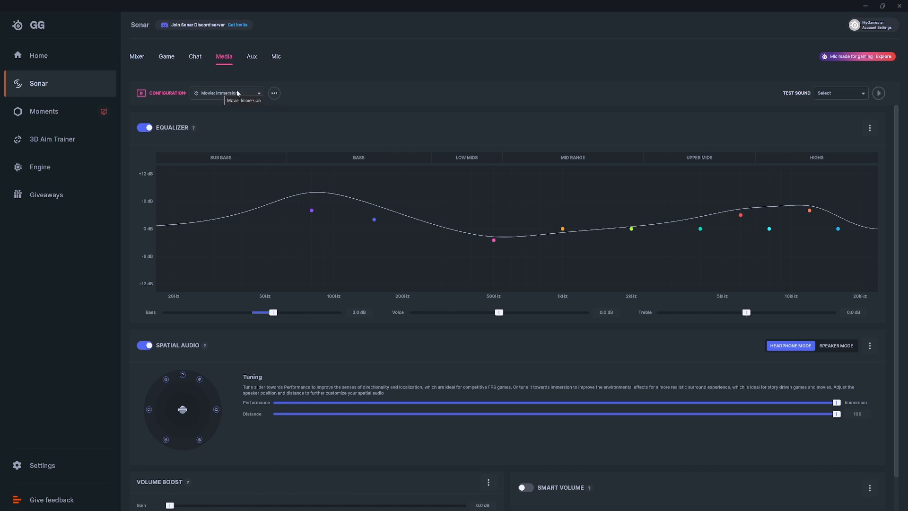
left_click(252, 95)
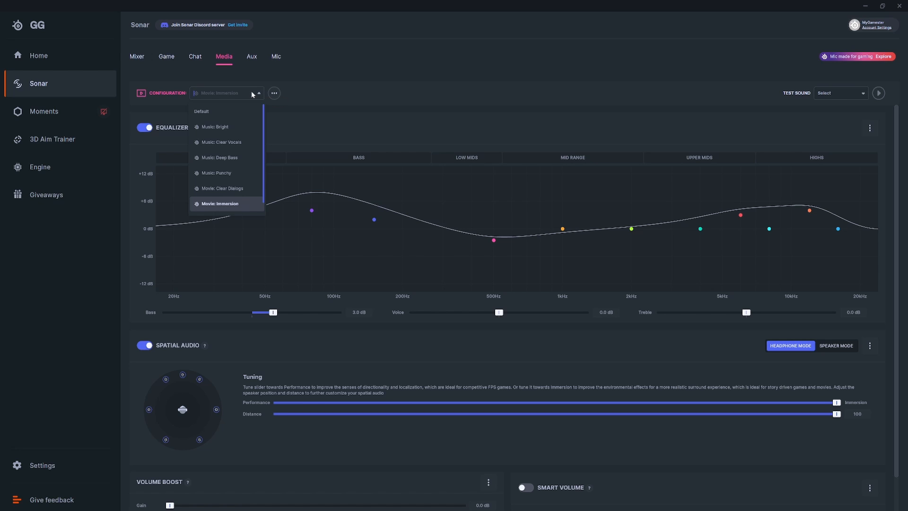
scroll(245, 161, "up", 1)
left_click(247, 92)
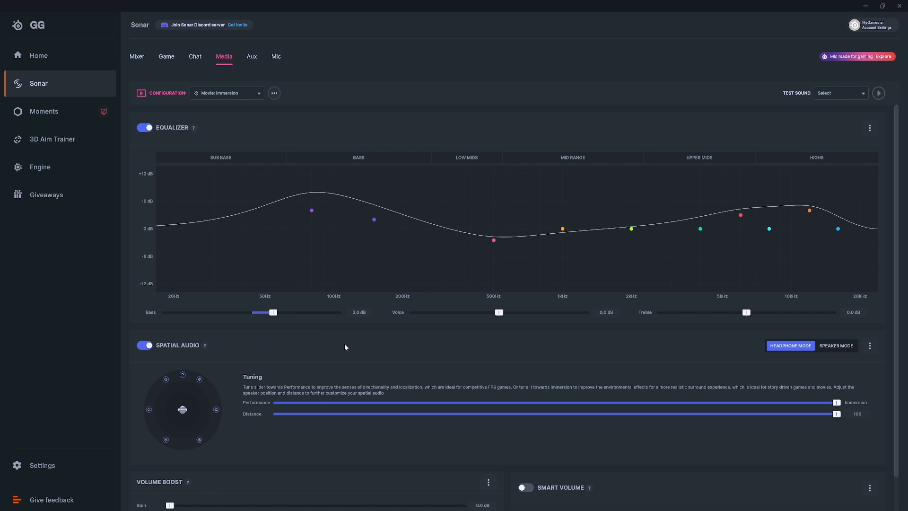
Step: Review the Media channel's spatial audio, volume boost and smart volume settings
scroll(142, 316, "down", 1)
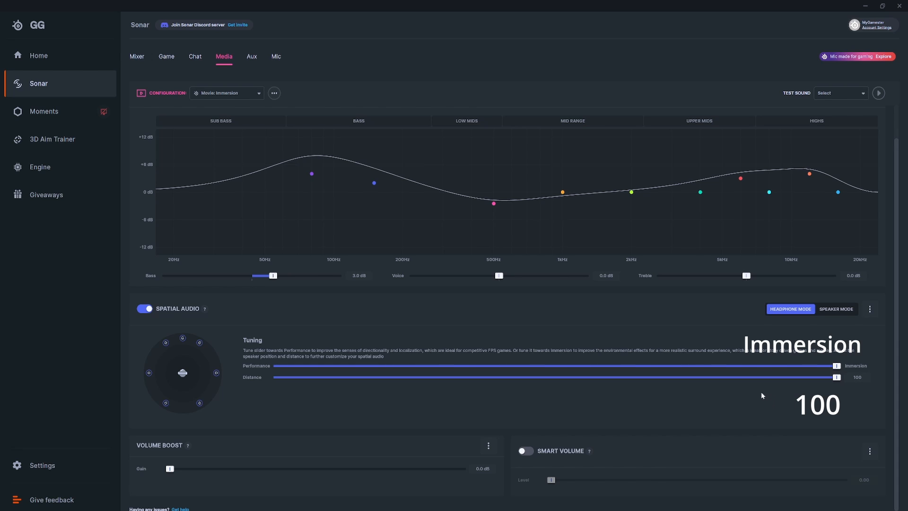
scroll(185, 478, "down", 1)
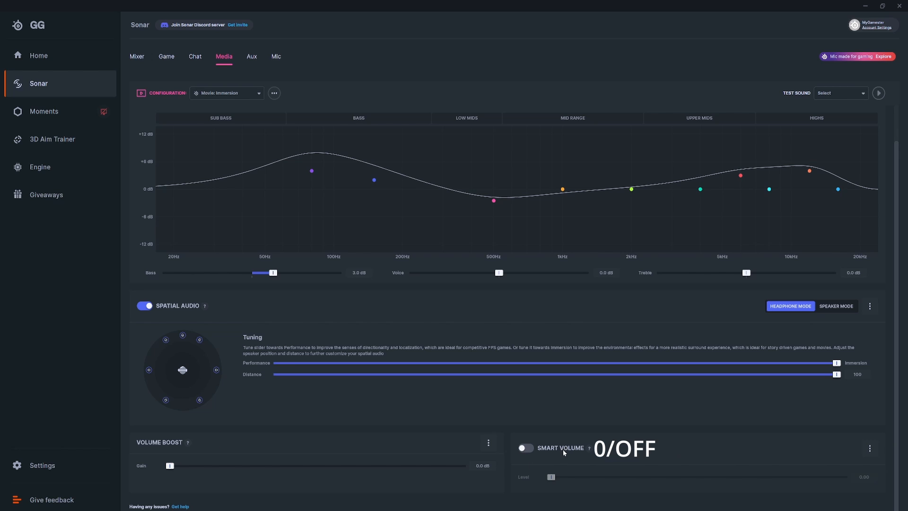
scroll(682, 438, "up", 2)
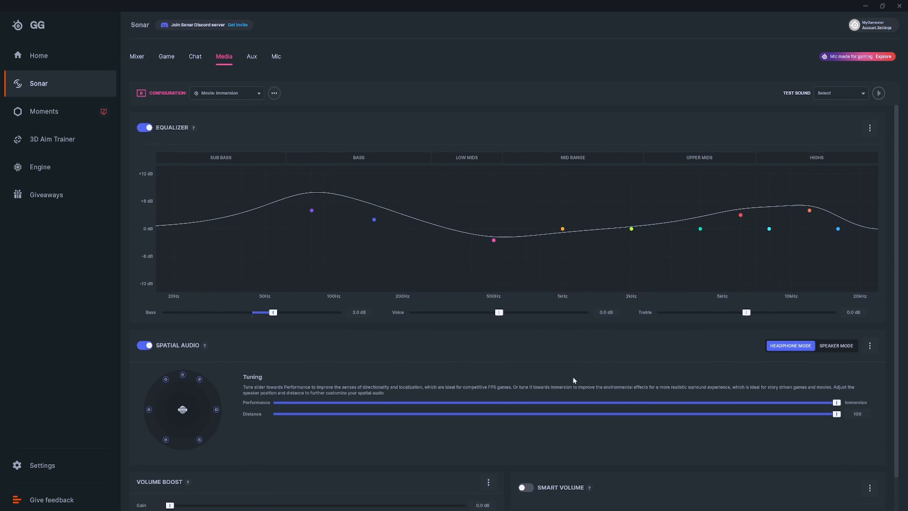
Step: Review the Aux channel's configuration presets, spatial audio, volume boost and smart volume settings
left_click(251, 57)
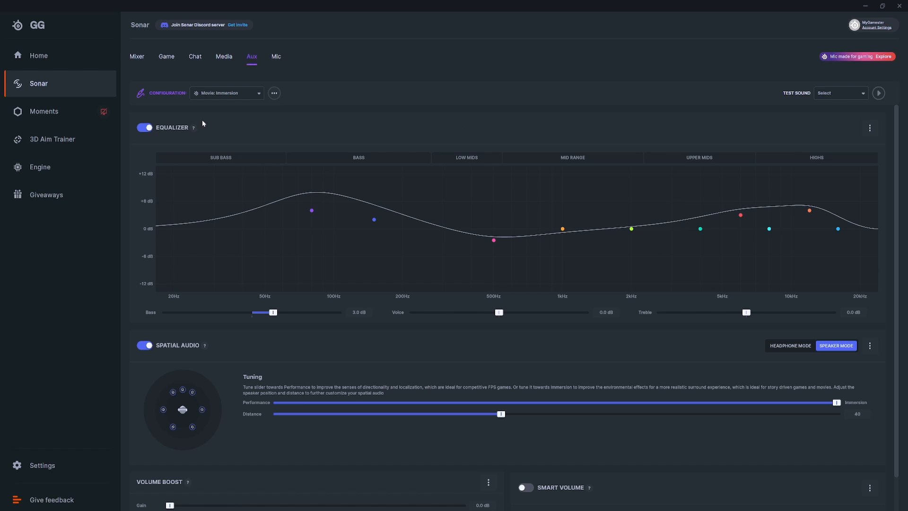
left_click(247, 94)
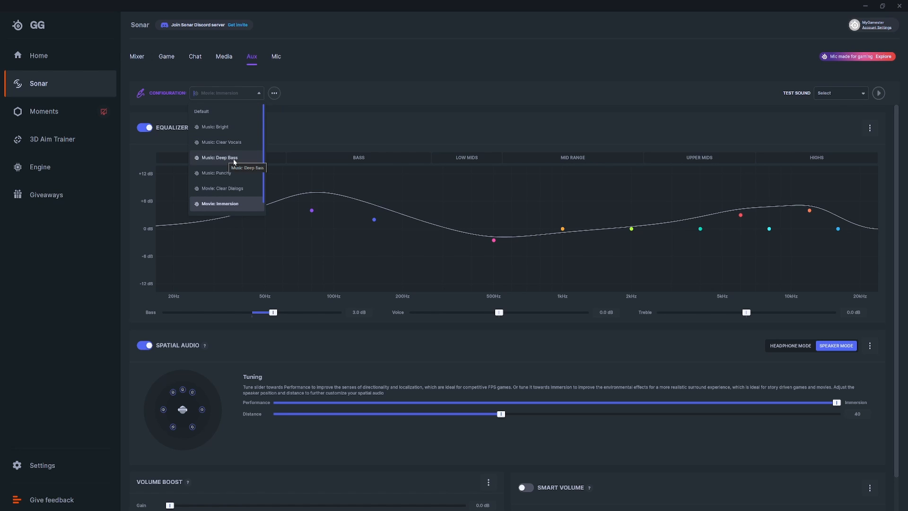
left_click(249, 95)
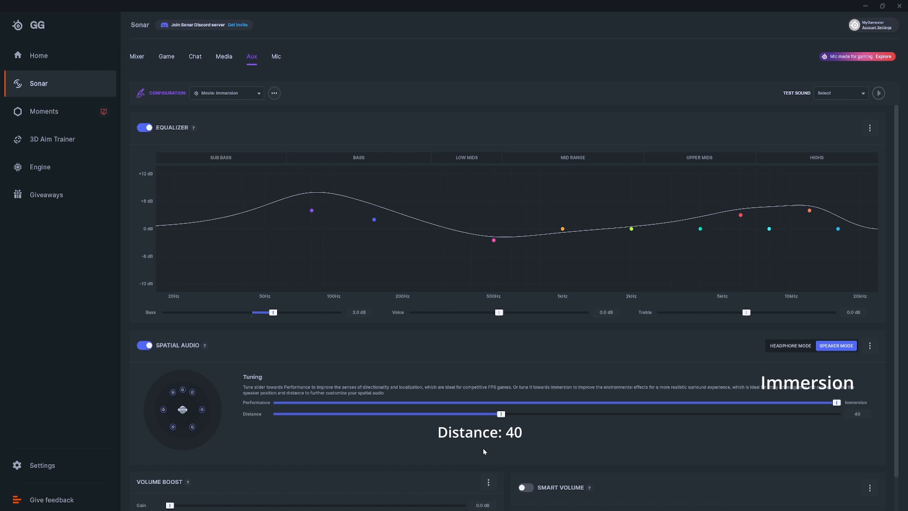
scroll(483, 450, "down", 1)
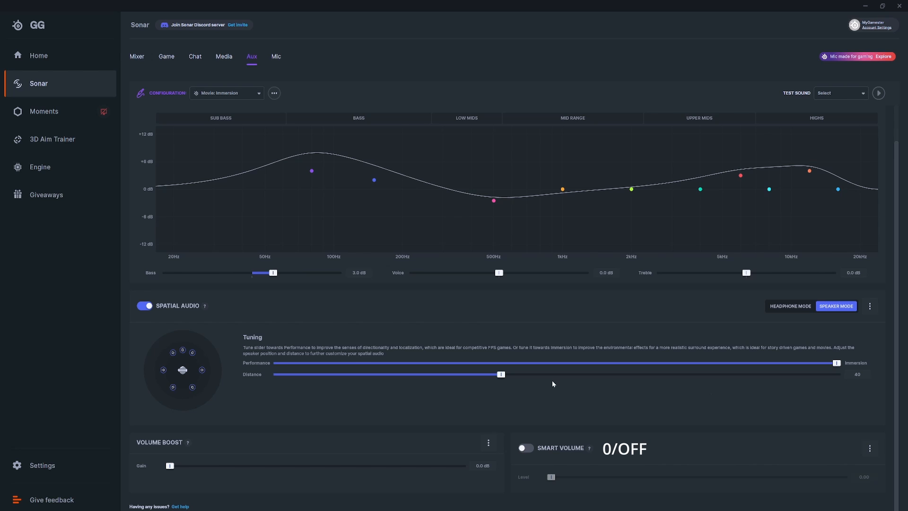
scroll(474, 393, "up", 1)
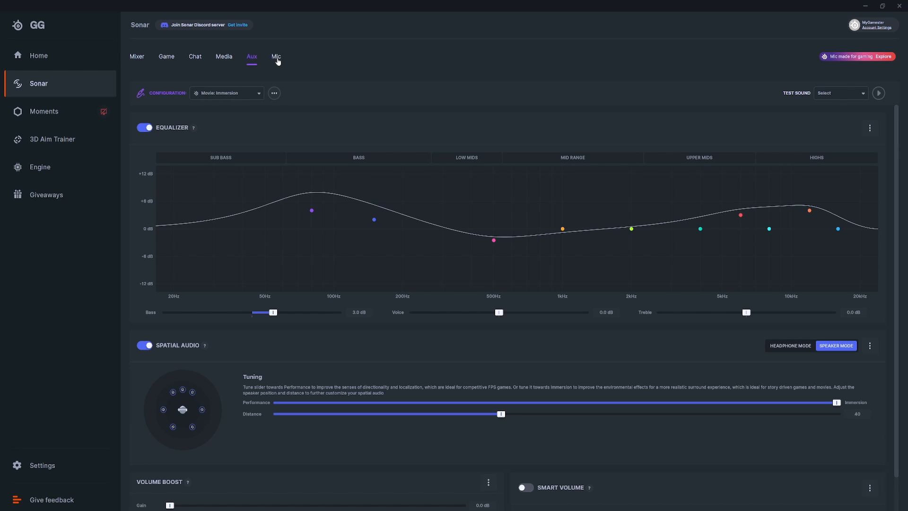
Step: Look through the Mic channel's configuration presets and raise the 125 Hz equalizer band's gain to 5.0 dB
left_click(276, 57)
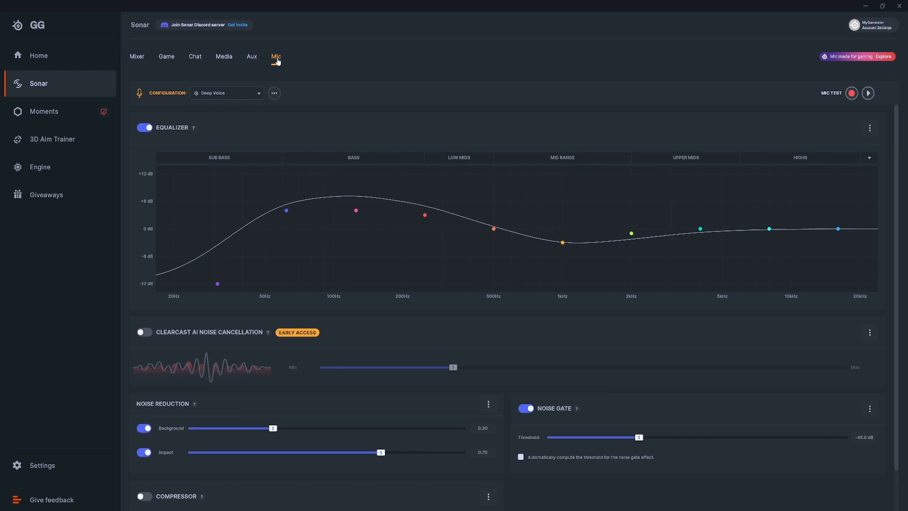
left_click(211, 95)
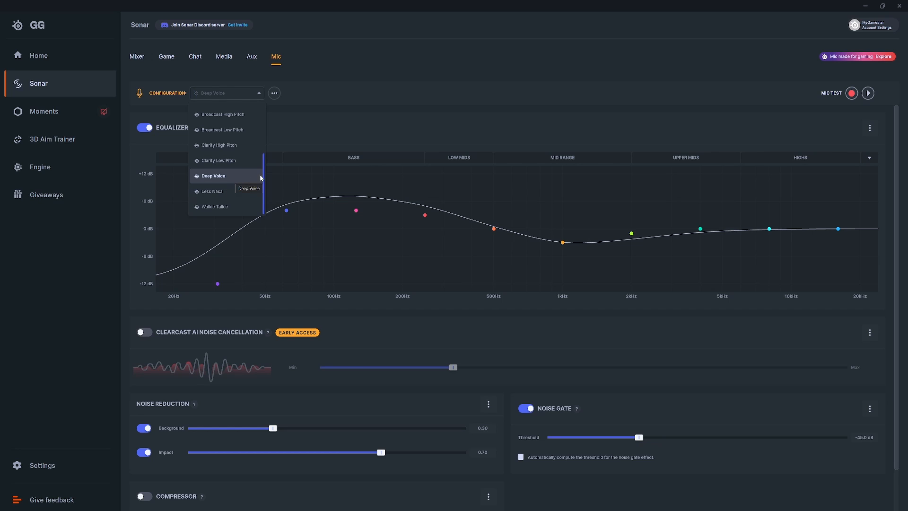
left_click(415, 81)
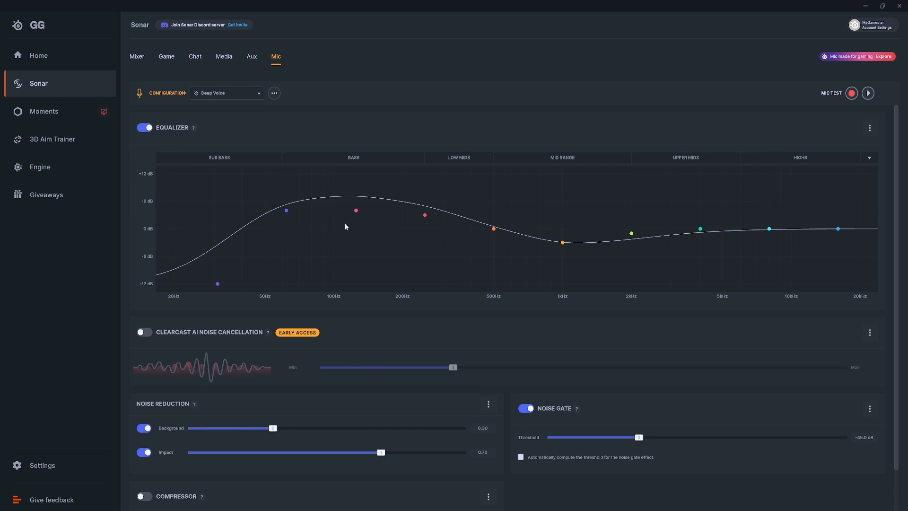
mouse_move(355, 210)
left_click_drag(356, 211, 356, 207)
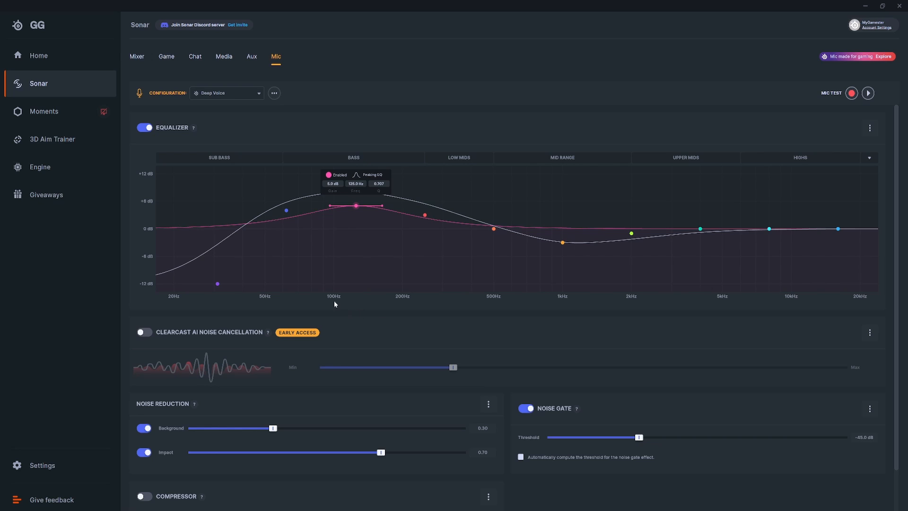
Step: Try ClearCast AI noise cancellation on the Mic channel, switch it back off, and review the remaining microphone settings
left_click(144, 332)
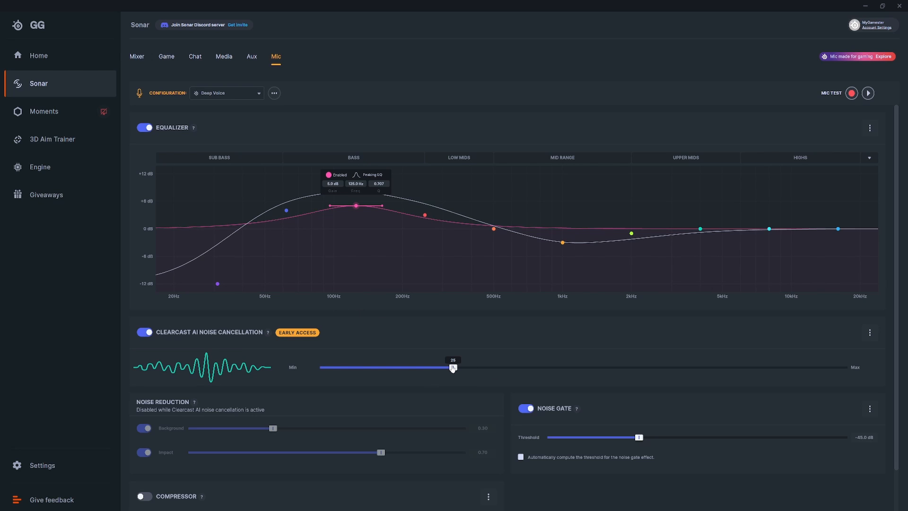
left_click(158, 334)
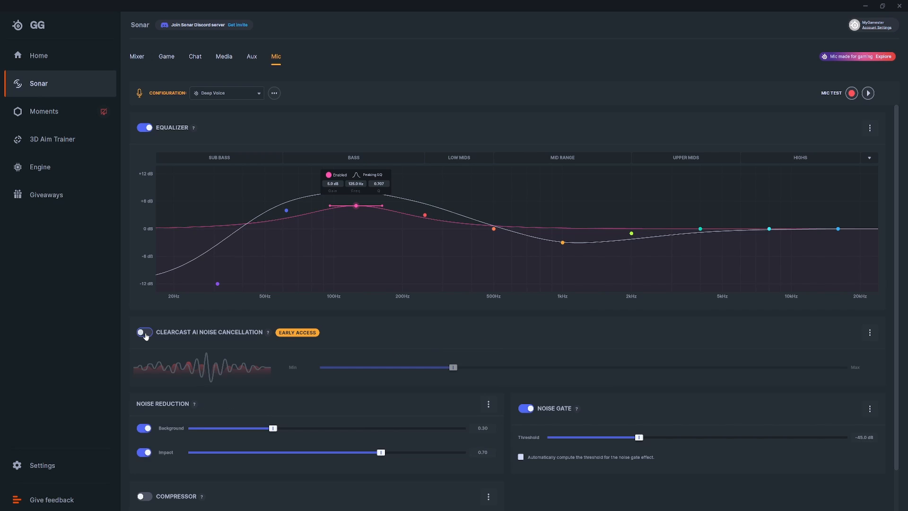
scroll(165, 329, "down", 1)
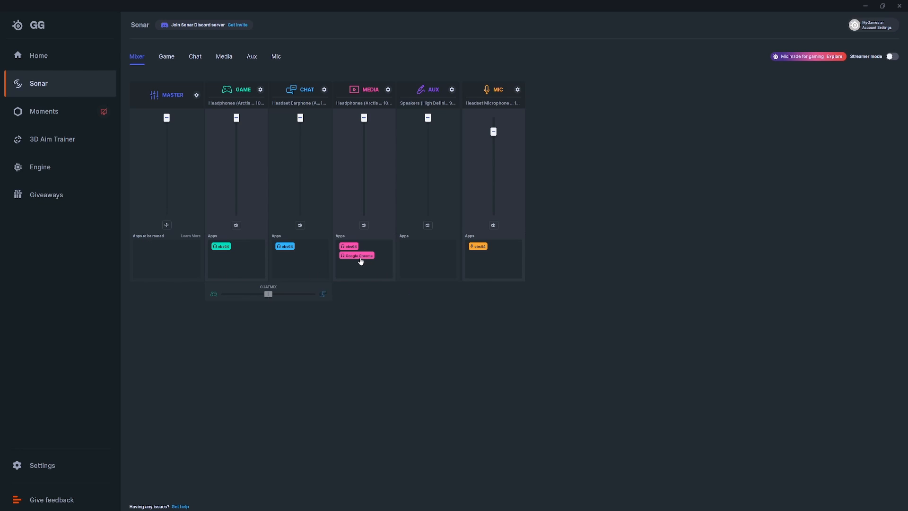
Step: Try routing Google Chrome from the Media channel to the Game channel and return it to Media
left_click_drag(360, 261, 241, 263)
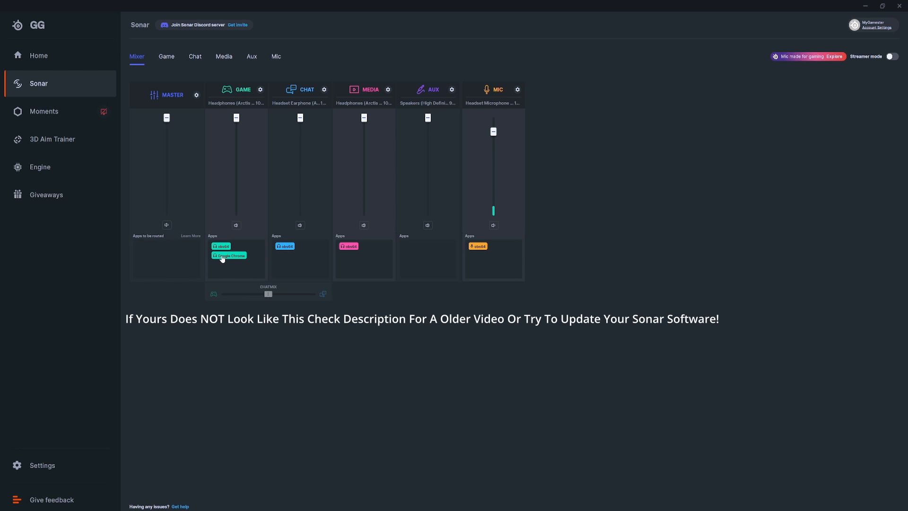
left_click_drag(222, 258, 364, 258)
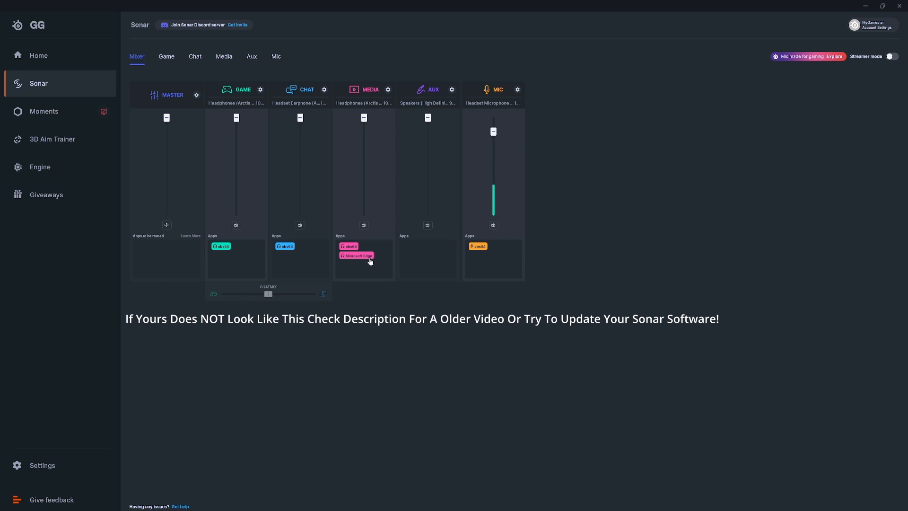
mouse_move(368, 259)
left_mouse_down()
mouse_move(378, 265)
mouse_move(233, 263)
mouse_move(143, 249)
mouse_move(356, 261)
left_mouse_up()
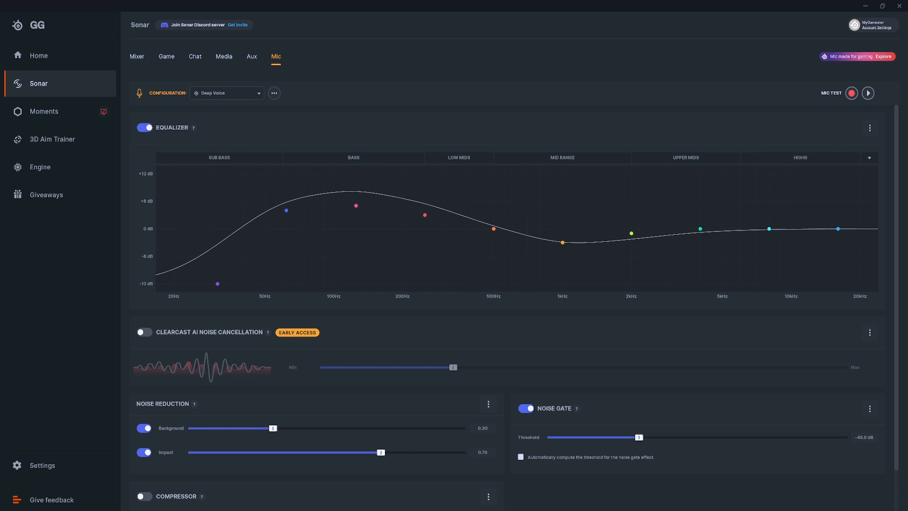
Step: Return to the mixer and turn on Streamer mode
left_click(139, 60)
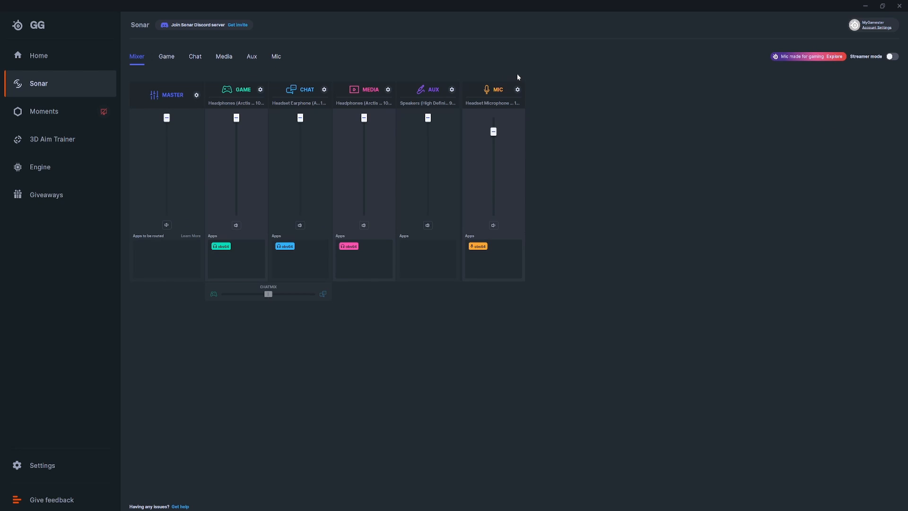
left_click(891, 56)
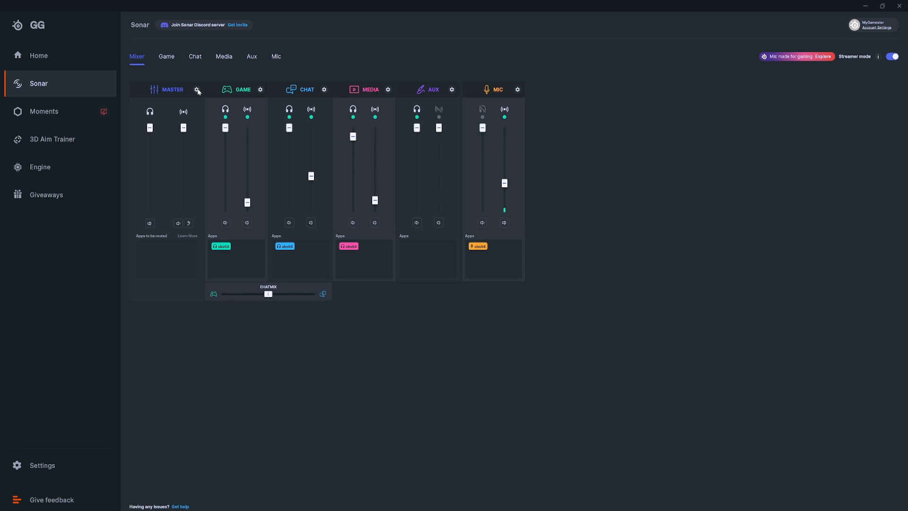
Step: Review the Master devices for the personal mix, stream mix and mic input, keeping SteelSeries Sonar - Stream for the stream mix
left_click(197, 90)
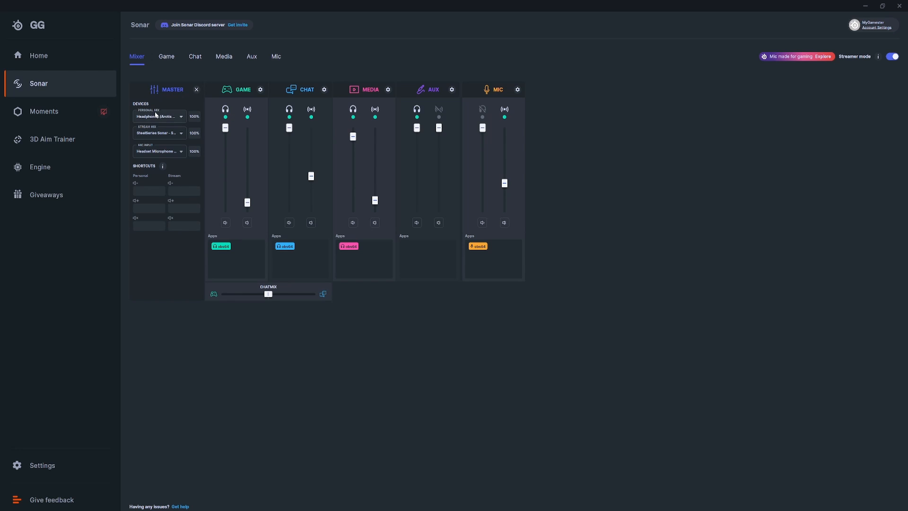
left_click(169, 118)
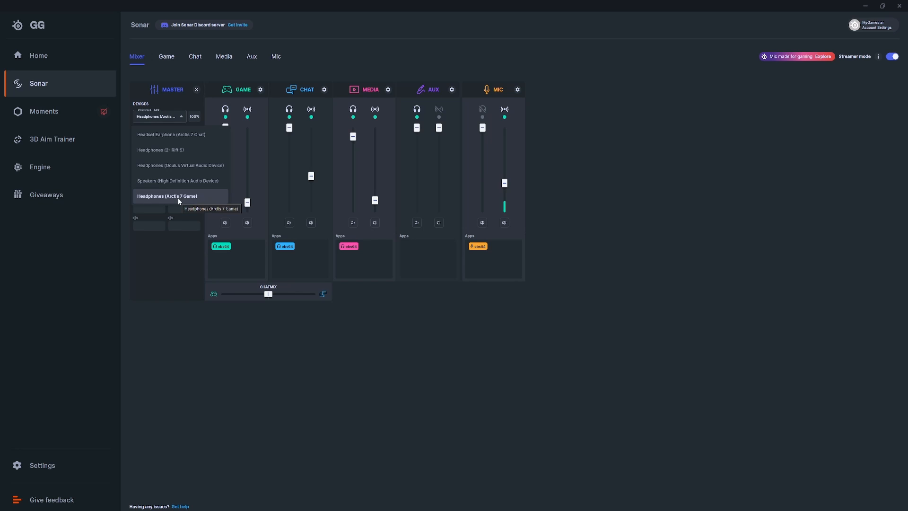
left_click(166, 115)
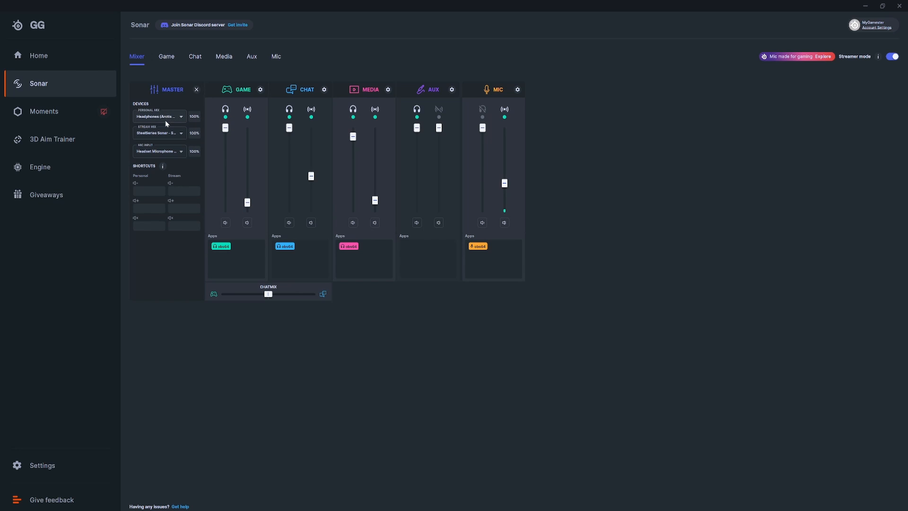
left_click(166, 134)
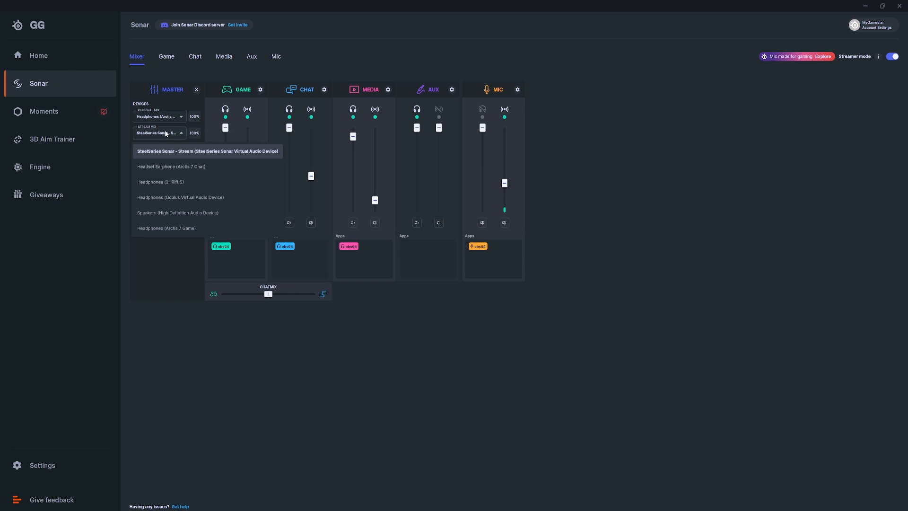
left_click(191, 154)
left_click(173, 151)
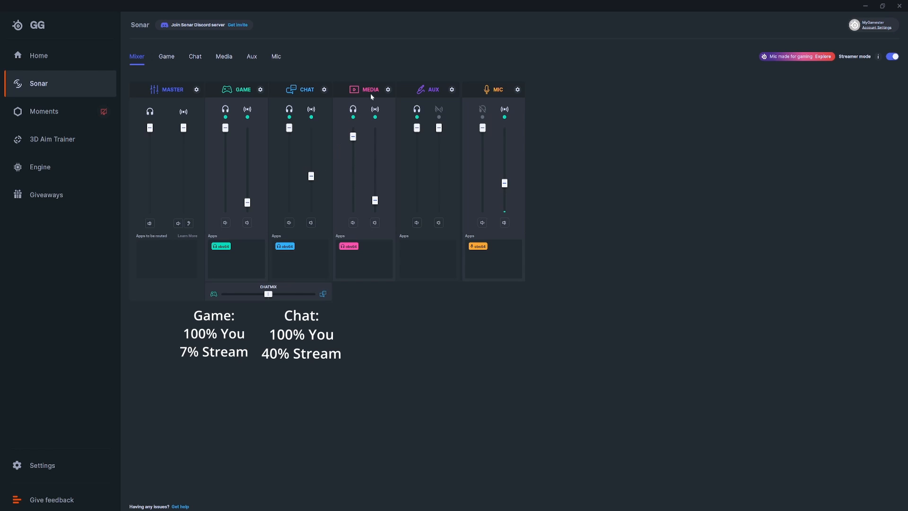
Step: Review the personal and stream volume levels of the Media and Aux channels
mouse_move(352, 138)
mouse_move(374, 203)
mouse_move(418, 133)
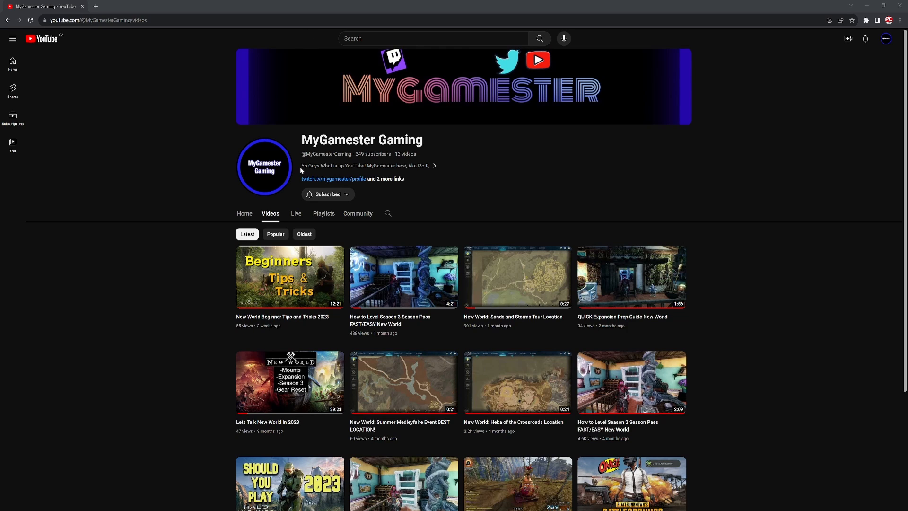
scroll(636, 193, "down", 2)
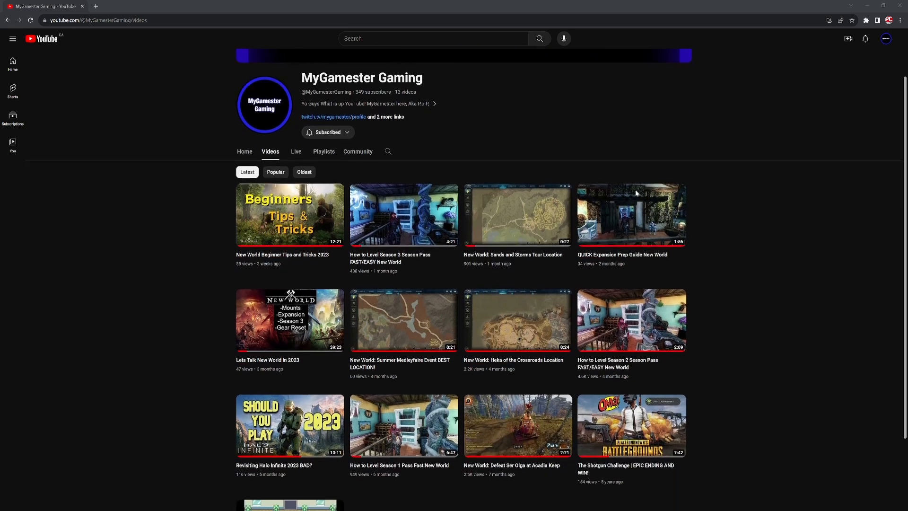
scroll(635, 192, "up", 2)
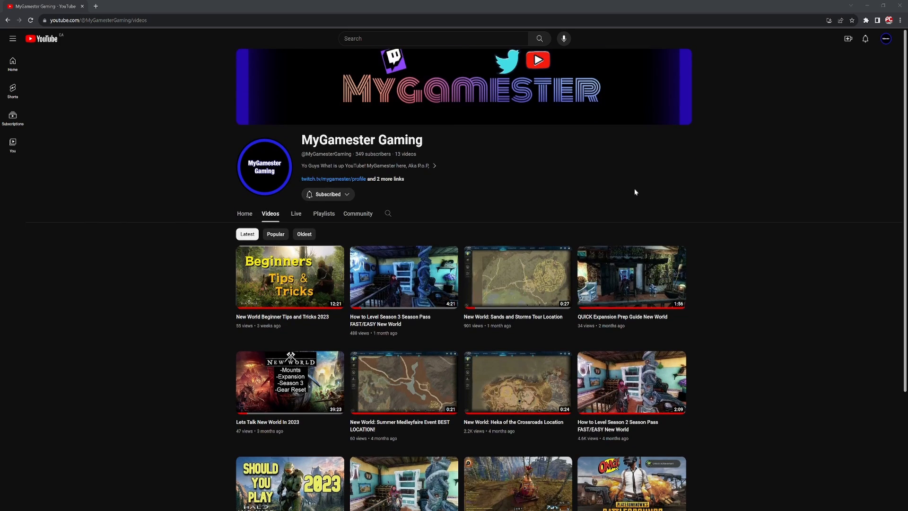